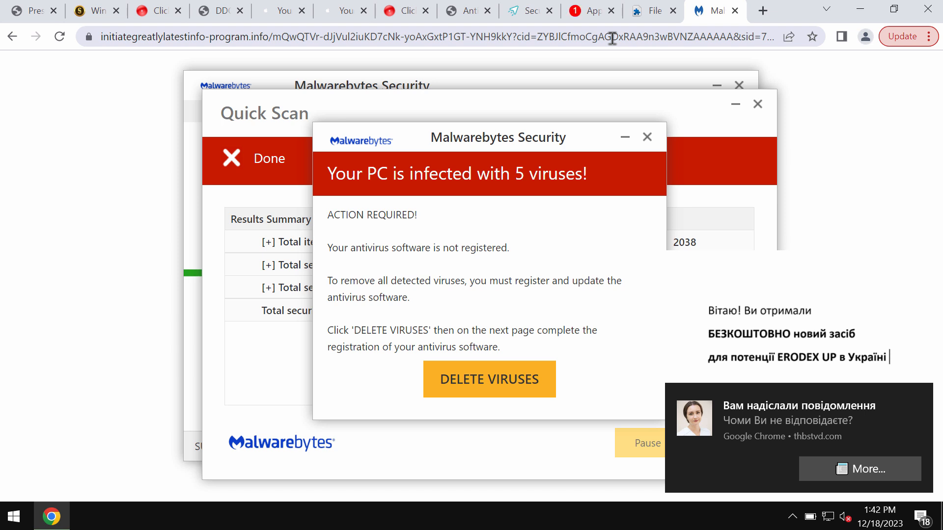
Replace the scam page address with combocleaner.com and load that site in the same tab.
{"action": "left_click", "coordinate": [612, 39]}
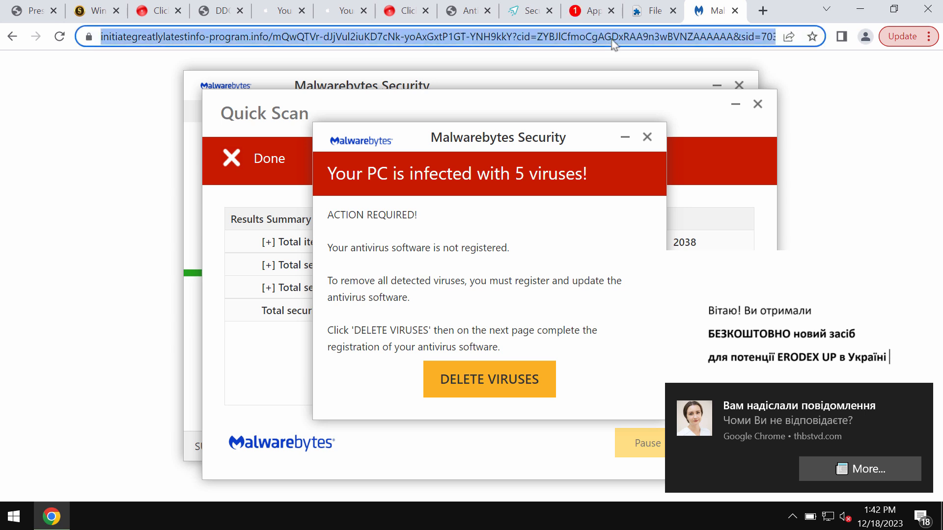
{"action": "key", "text": "BackSpace"}
{"action": "type", "text": "c"}
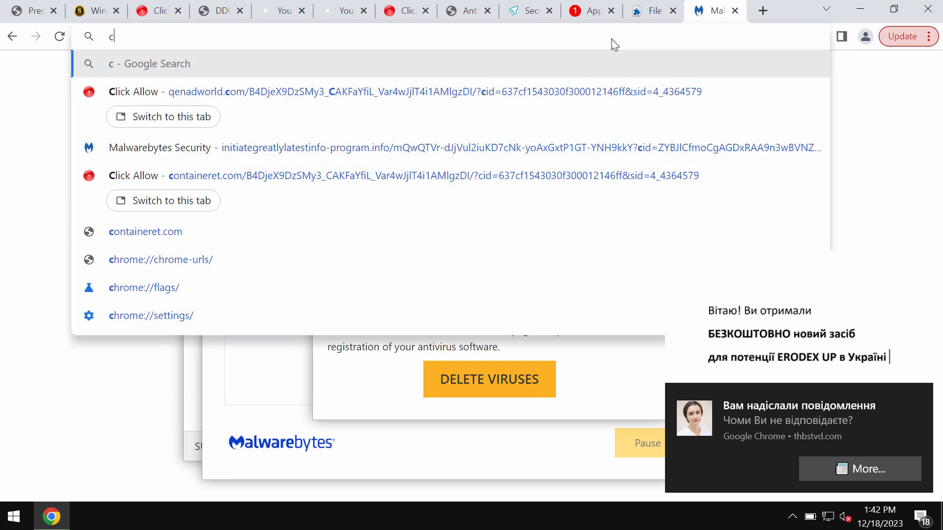
{"action": "type", "text": "omb"}
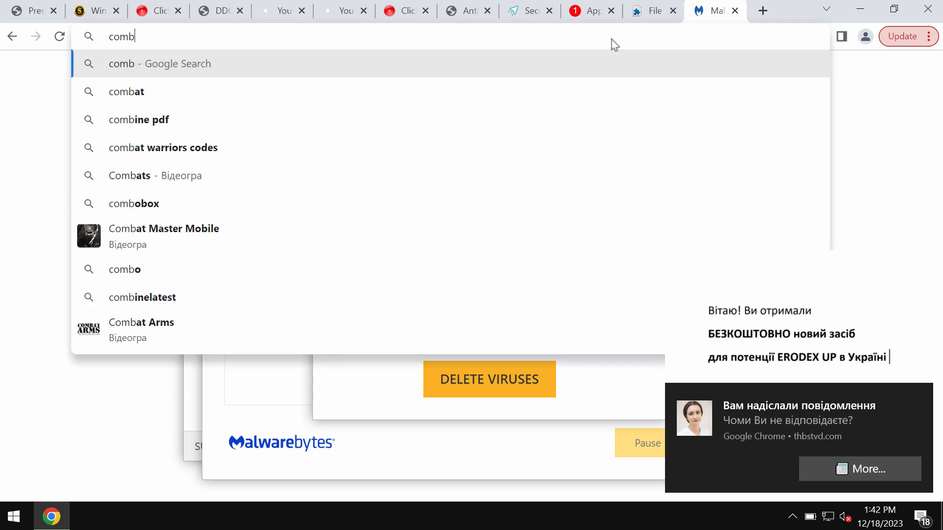
{"action": "type", "text": "ocl"}
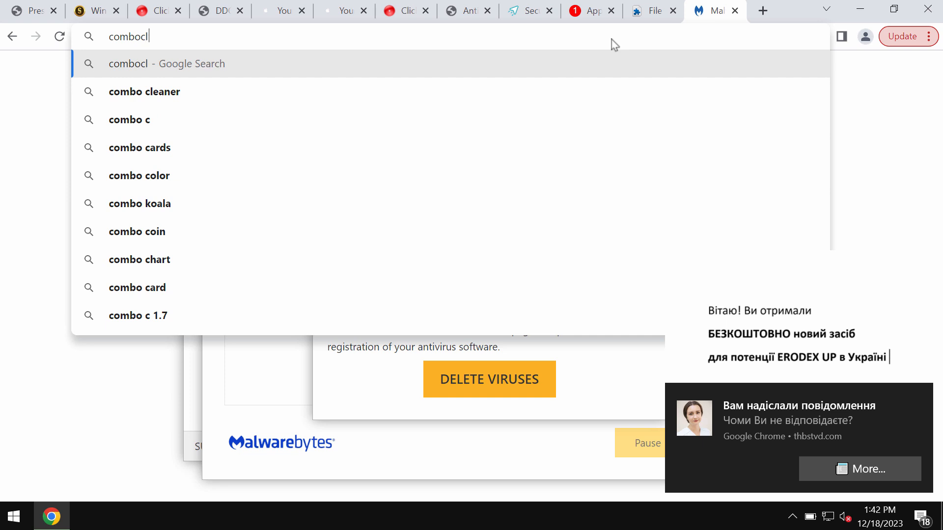
{"action": "type", "text": "e"}
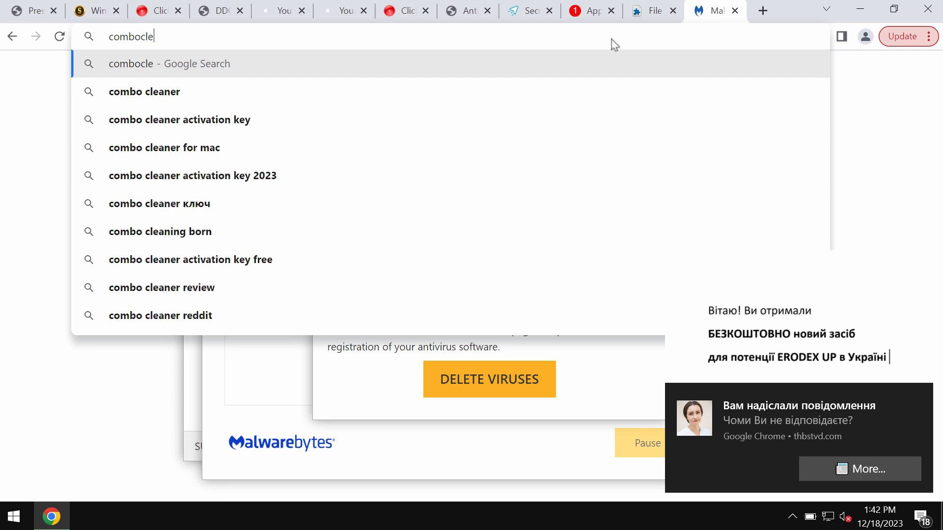
{"action": "type", "text": "aner"}
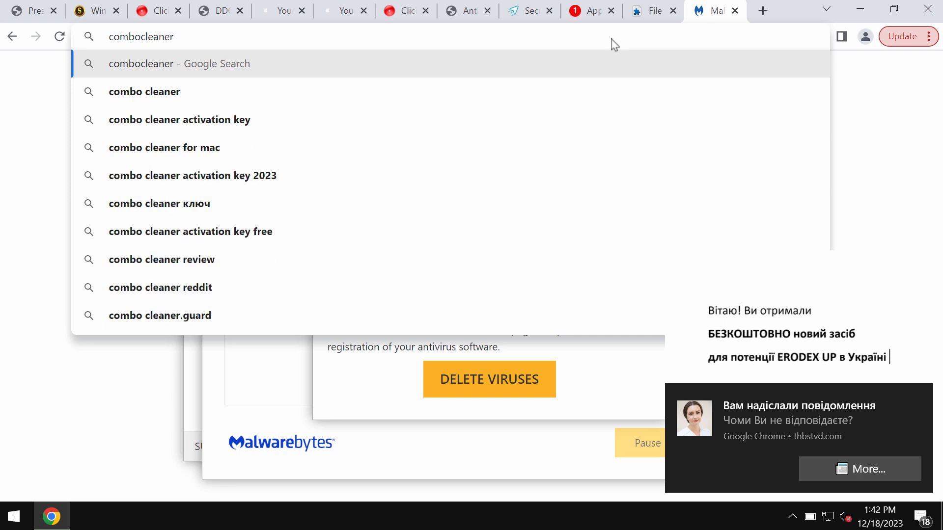
{"action": "type", "text": ".com"}
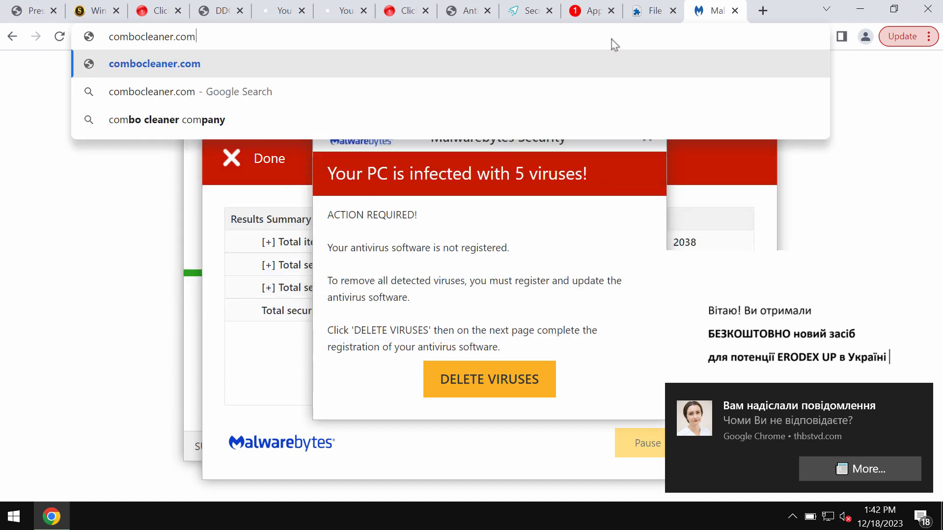
{"action": "key", "text": "Return"}
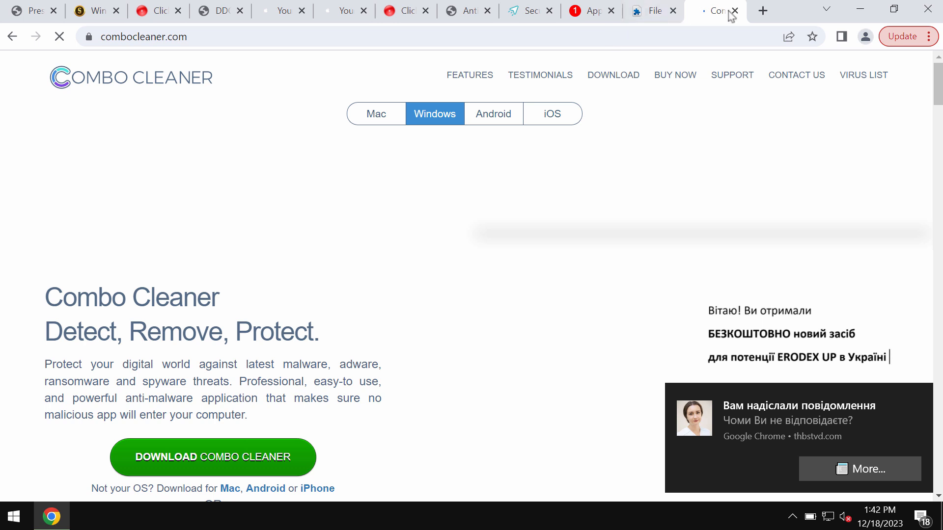
Minimize Chrome and launch Combo Cleaner from its desktop shortcut.
{"action": "left_click", "coordinate": [859, 9]}
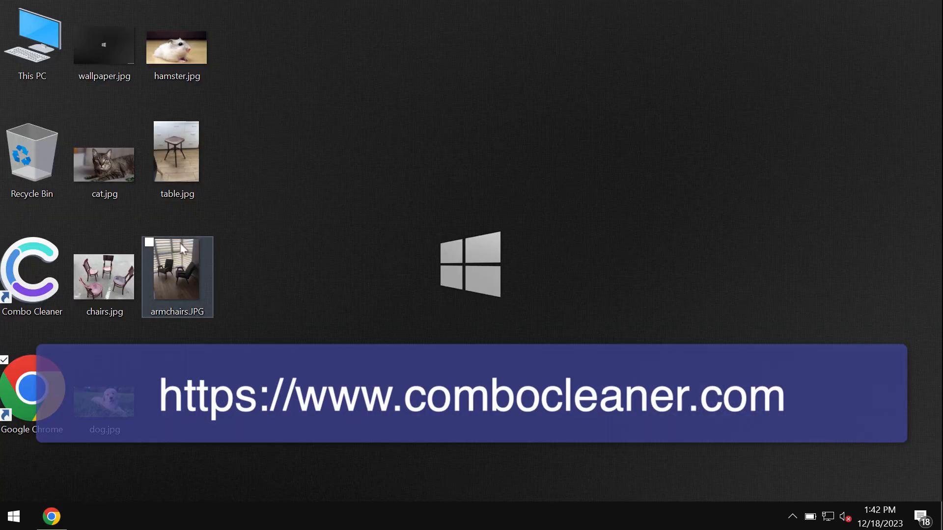
{"action": "left_click", "coordinate": [48, 273]}
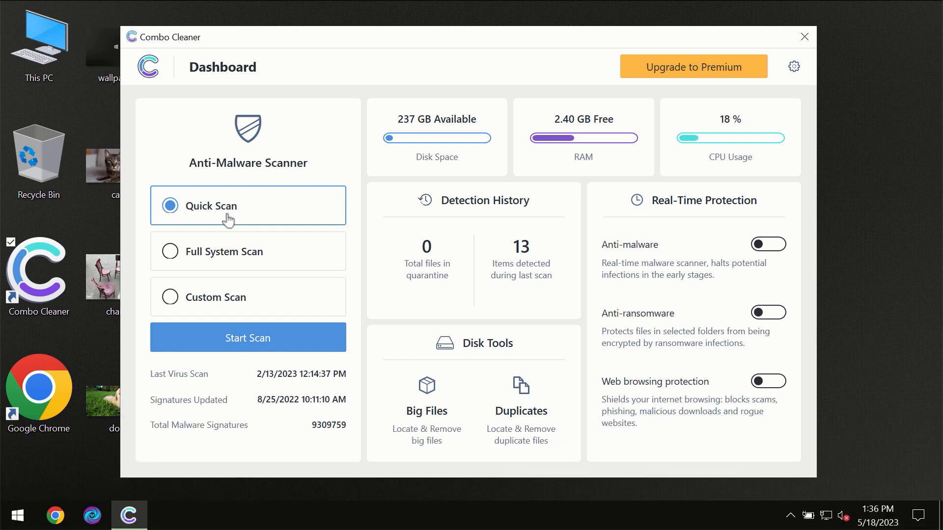
Start the Quick Scan from the Dashboard so it begins counting scanned items.
{"action": "left_click", "coordinate": [243, 343]}
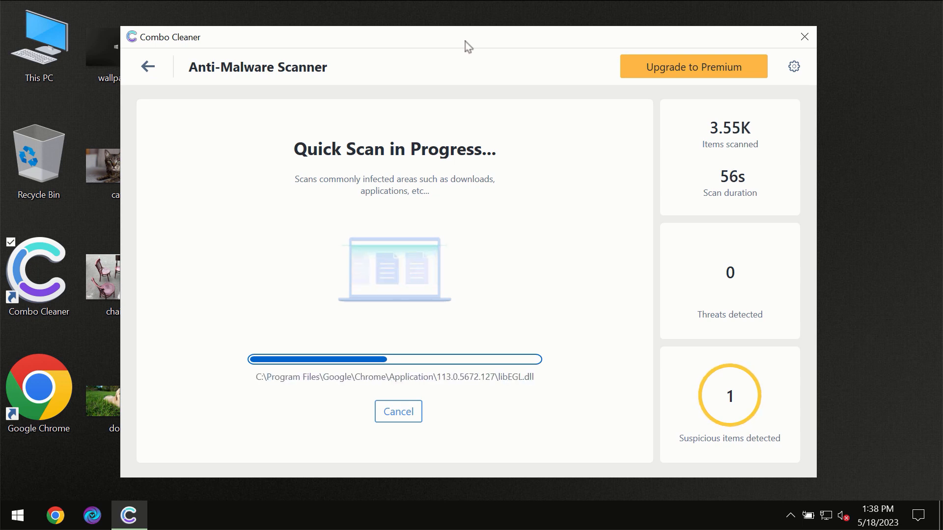
Review the Anti-Ransomware settings with its empty protected-folders list, then return to the Dashboard.
{"action": "left_click", "coordinate": [793, 67]}
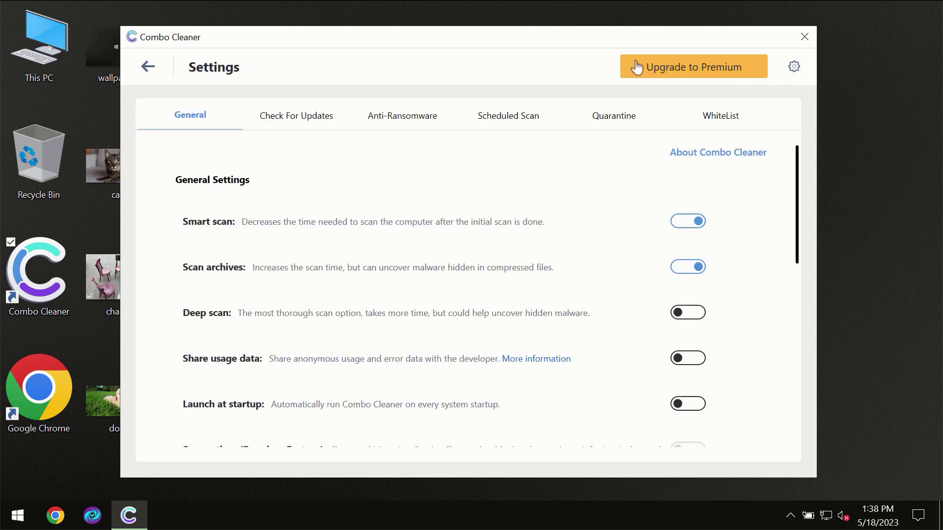
{"action": "left_click", "coordinate": [396, 124]}
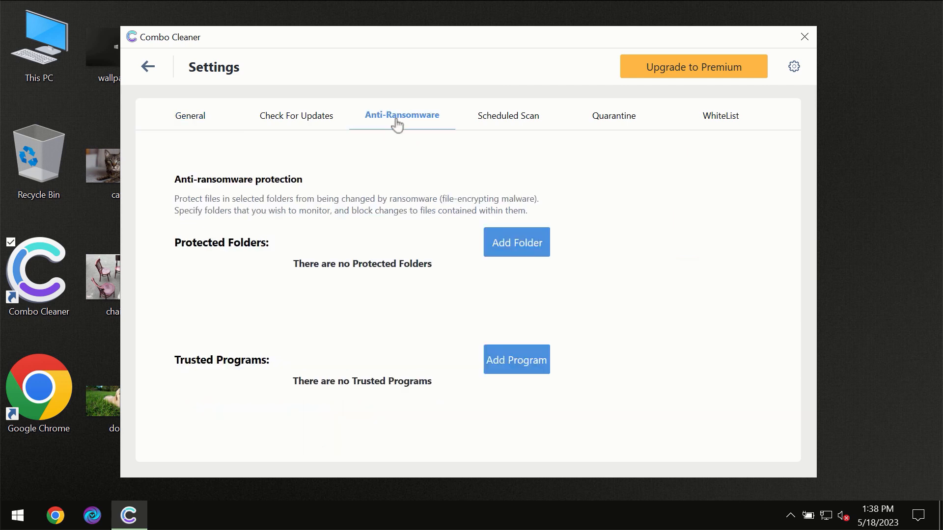
{"action": "left_click", "coordinate": [149, 69]}
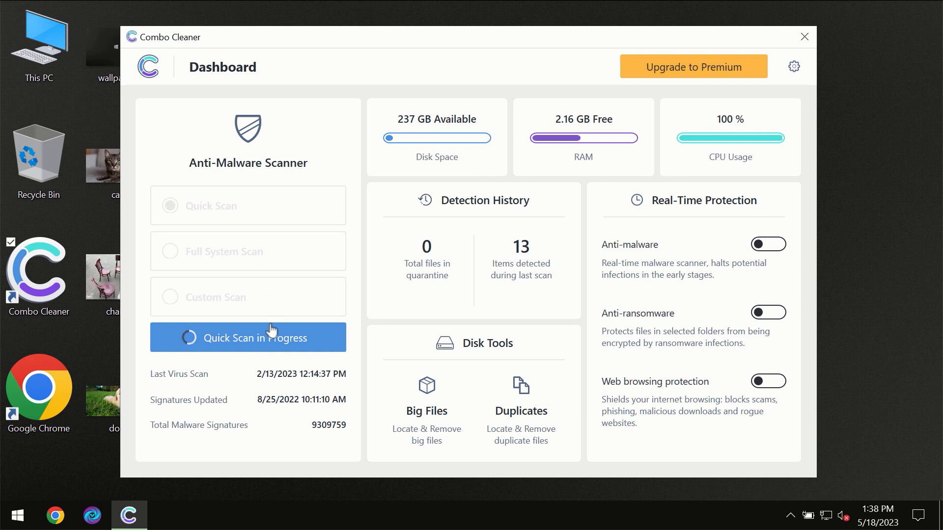
View the finished scan showing the awejx.eastfeukufunde.com Ads threat and bring up the Premium upgrade offer.
{"action": "left_click", "coordinate": [271, 344]}
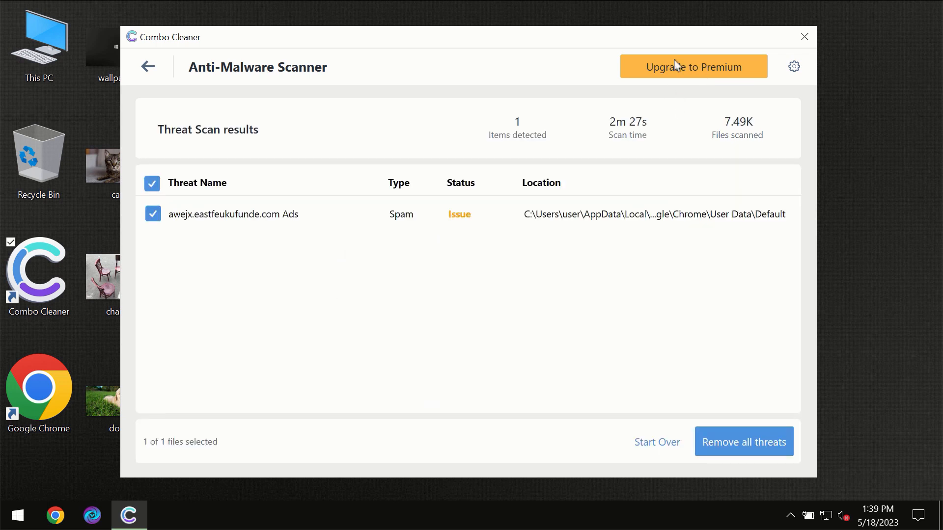
{"action": "left_click", "coordinate": [676, 68]}
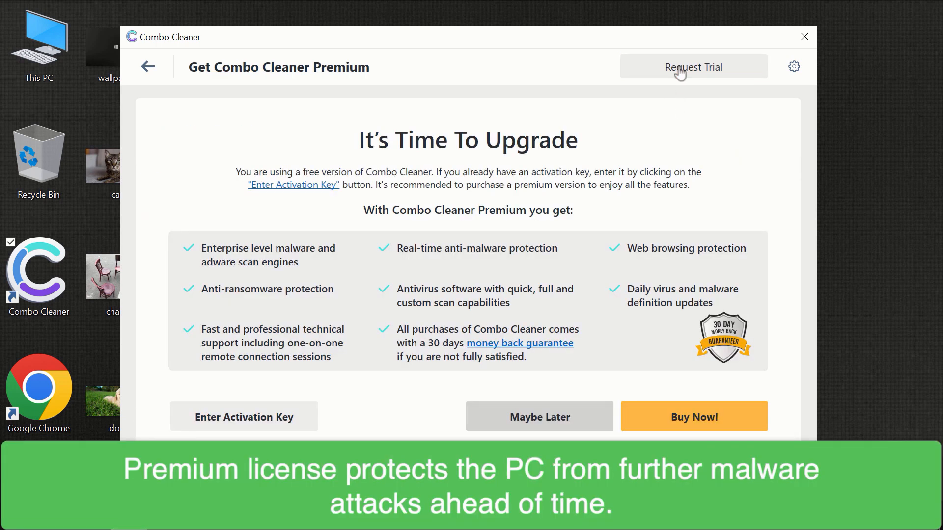